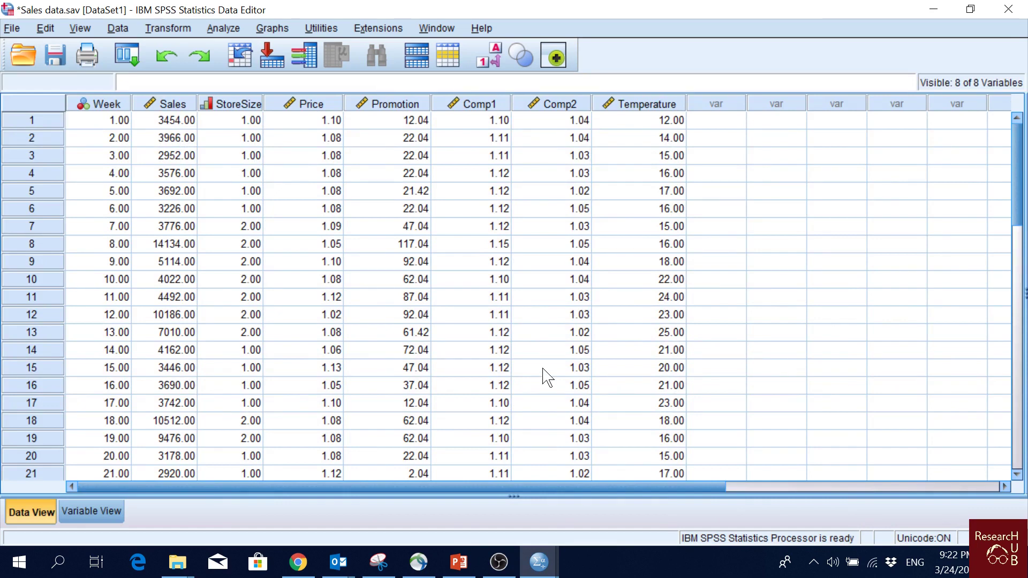
Review the data values of Sales, StoreSize, Price, Promotion, Comp1, Comp2 and Temperature.
{"action": "left_click", "coordinate": [182, 104]}
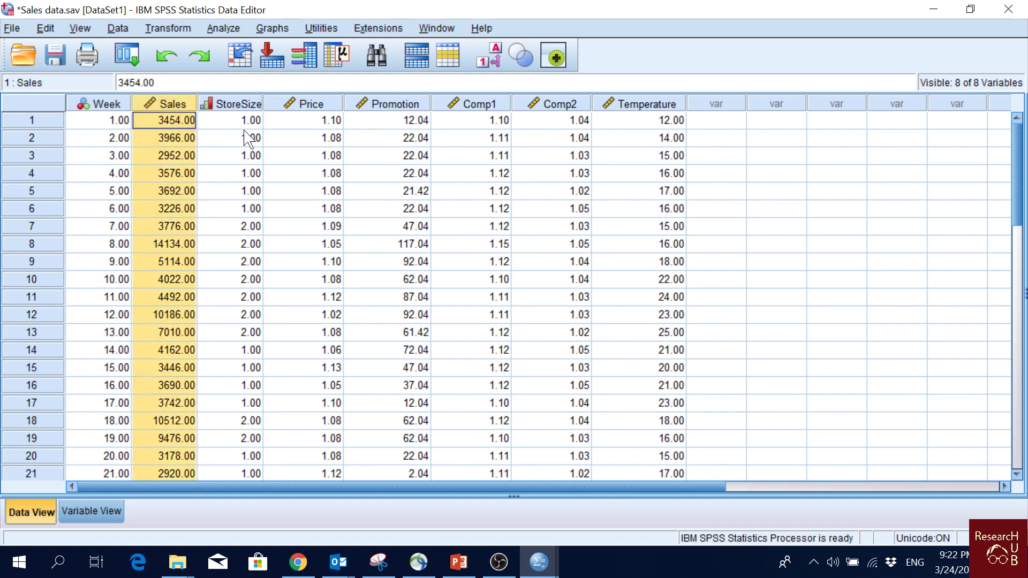
{"action": "left_click", "coordinate": [239, 104]}
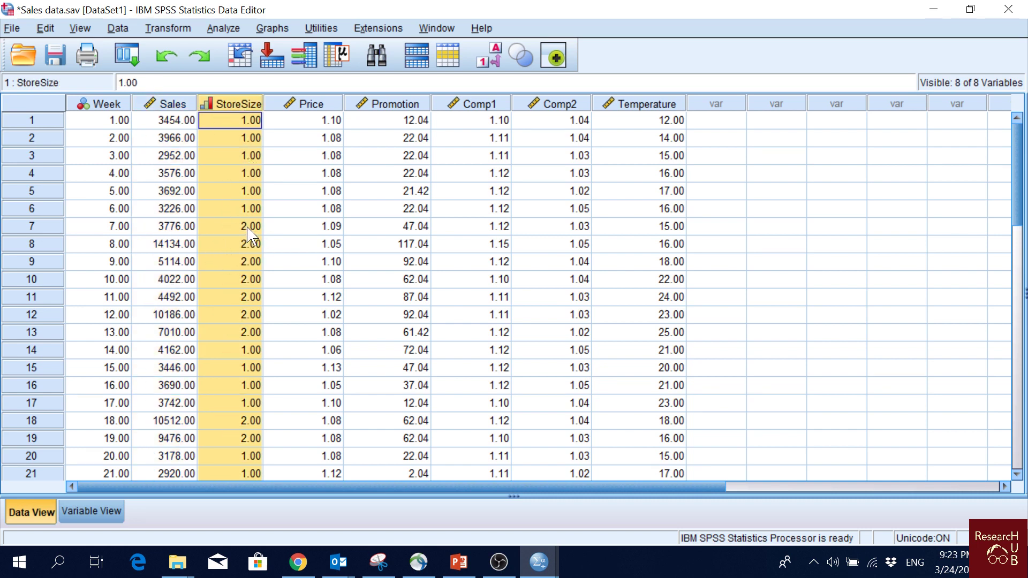
{"action": "left_click", "coordinate": [319, 105]}
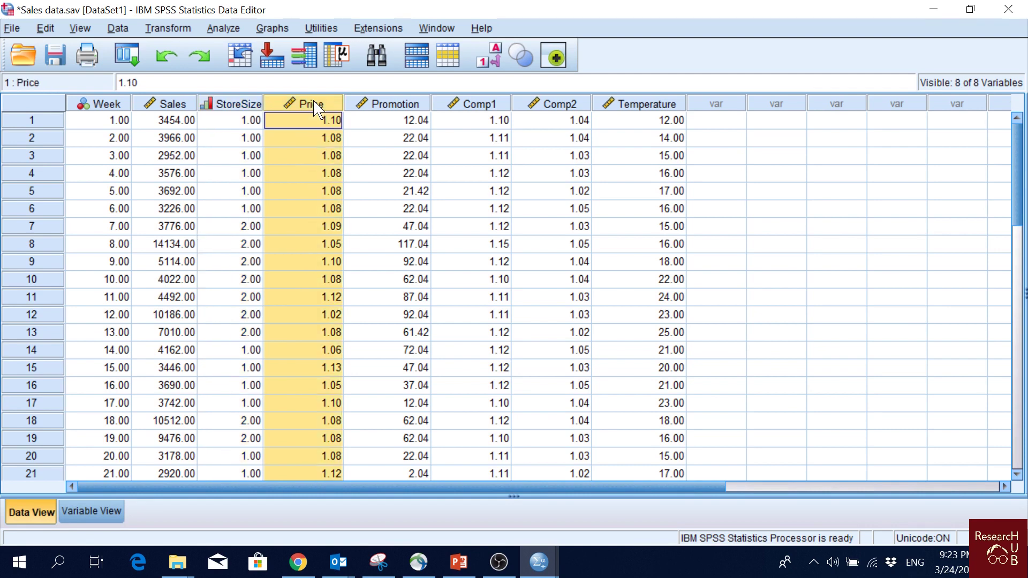
{"action": "left_click", "coordinate": [415, 107]}
{"action": "left_click", "coordinate": [487, 107]}
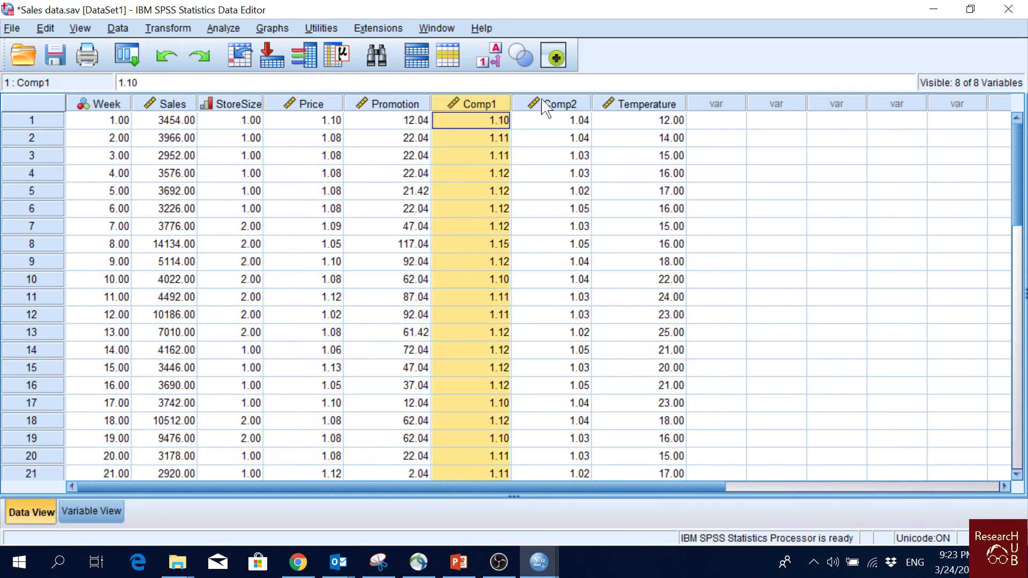
{"action": "left_click", "coordinate": [571, 110]}
{"action": "left_click", "coordinate": [662, 106]}
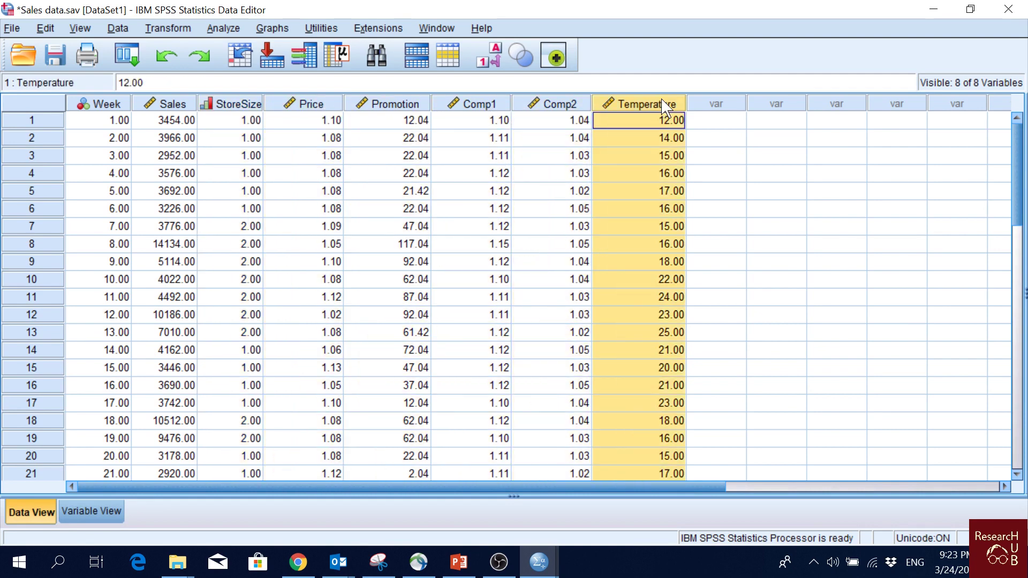
In Variable View, widen the Label column, read Week and Sales labels, and check StoreSize's Small/Large value labels.
{"action": "left_click", "coordinate": [102, 514]}
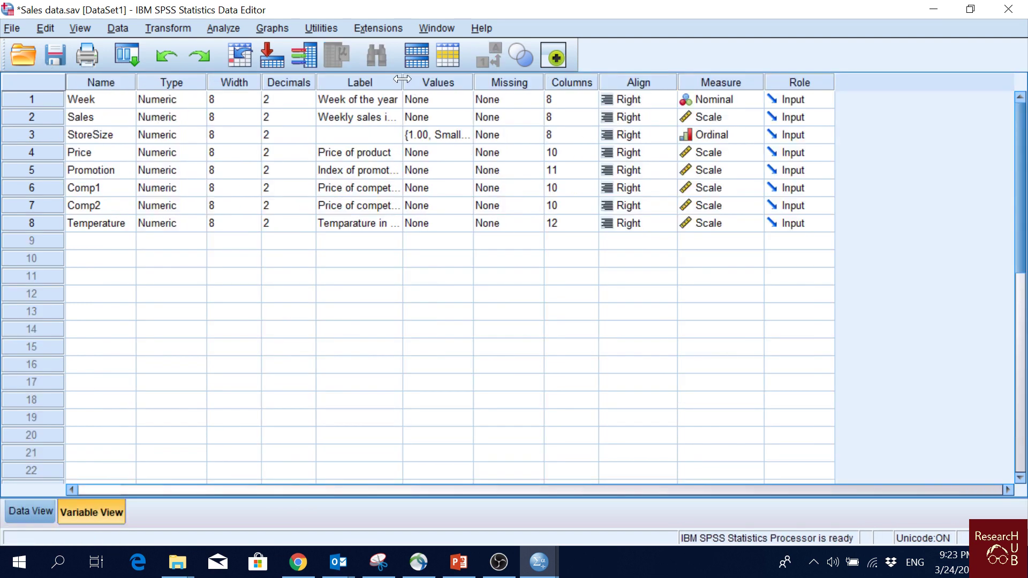
{"action": "left_click_drag", "start_coordinate": [405, 81], "coordinate": [501, 82]}
{"action": "left_click", "coordinate": [412, 101]}
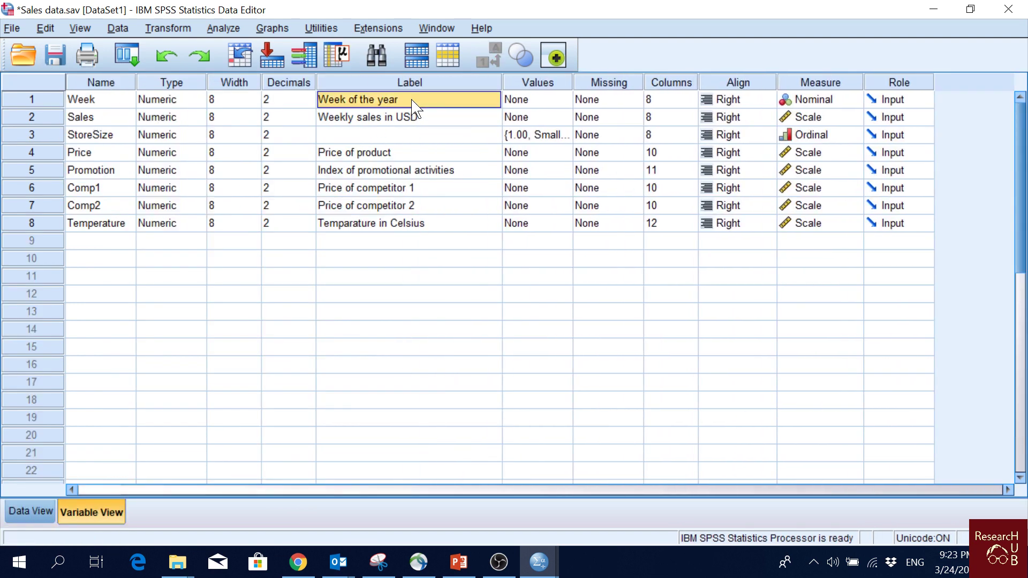
{"action": "left_click", "coordinate": [425, 116]}
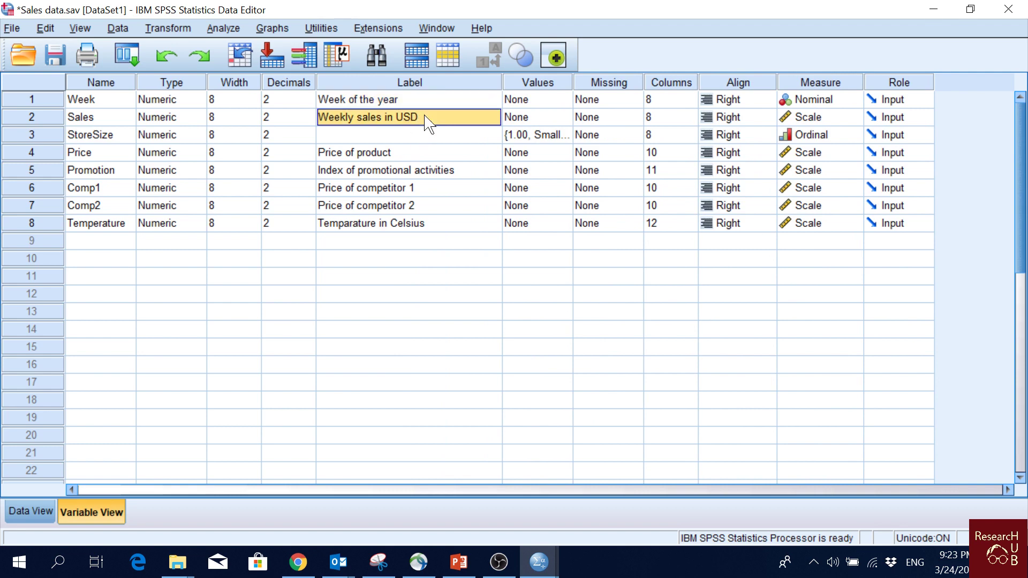
{"action": "left_click", "coordinate": [566, 135]}
{"action": "left_click", "coordinate": [566, 134]}
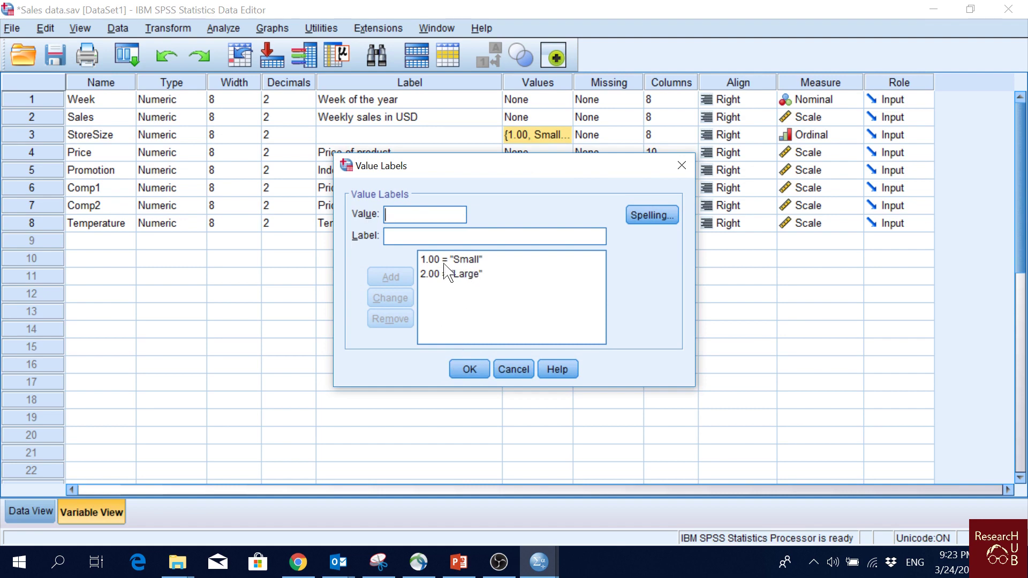
{"action": "left_click", "coordinate": [473, 370]}
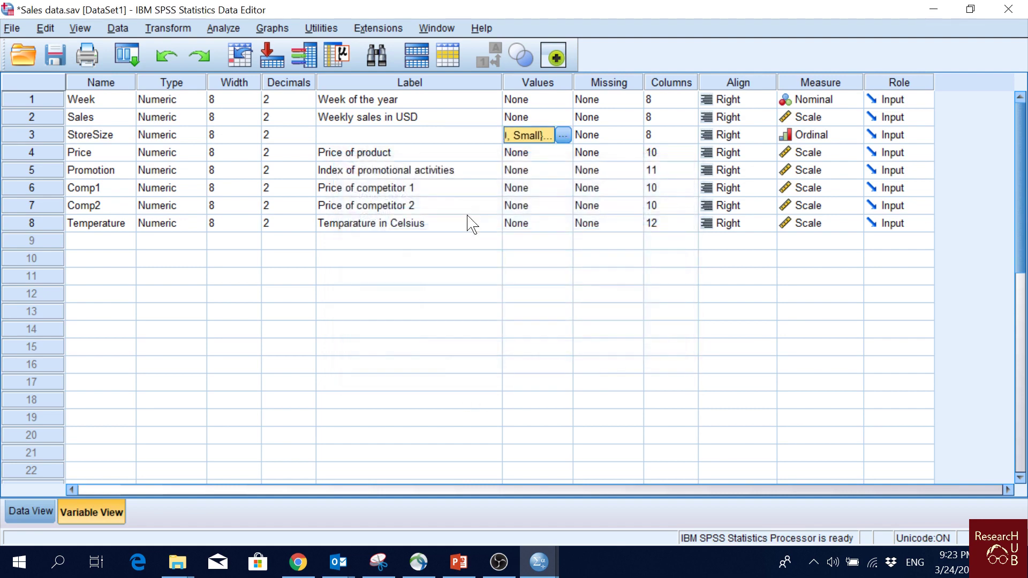
Read the Price, Promotion, Comp1, Comp2 and Temperature labels, ending back on Sales.
{"action": "left_click", "coordinate": [415, 155]}
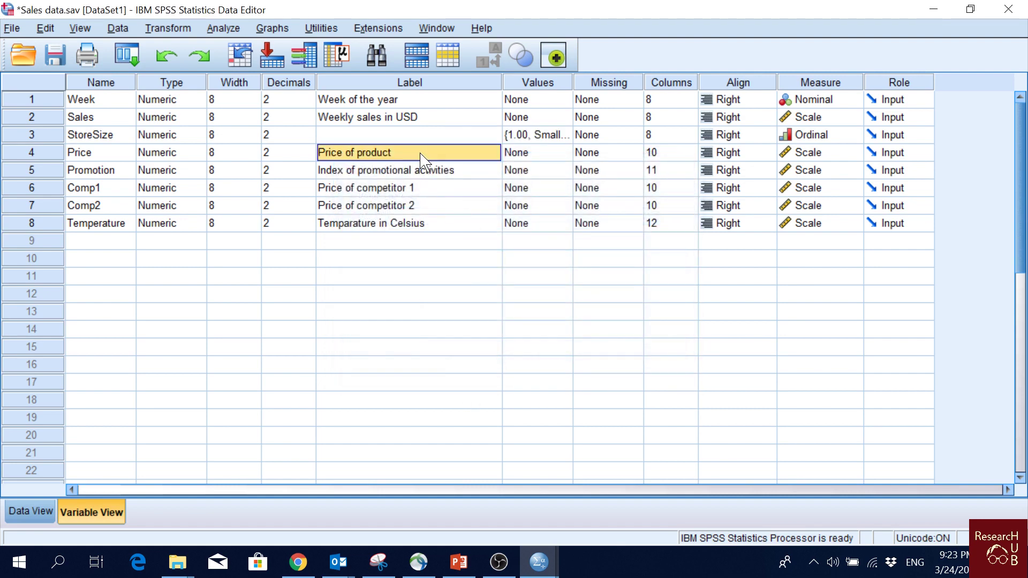
{"action": "left_click", "coordinate": [408, 171]}
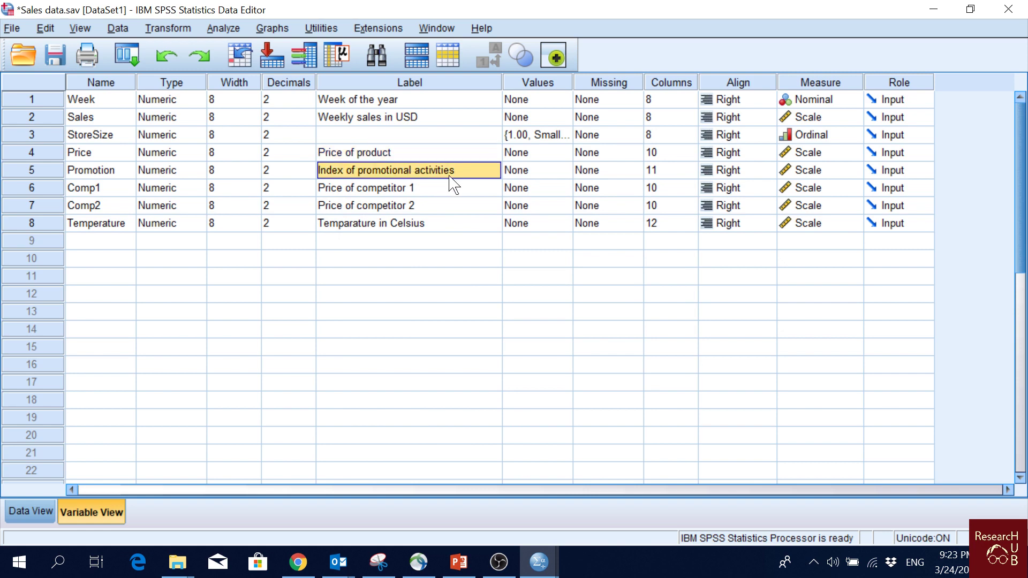
{"action": "left_click", "coordinate": [453, 190]}
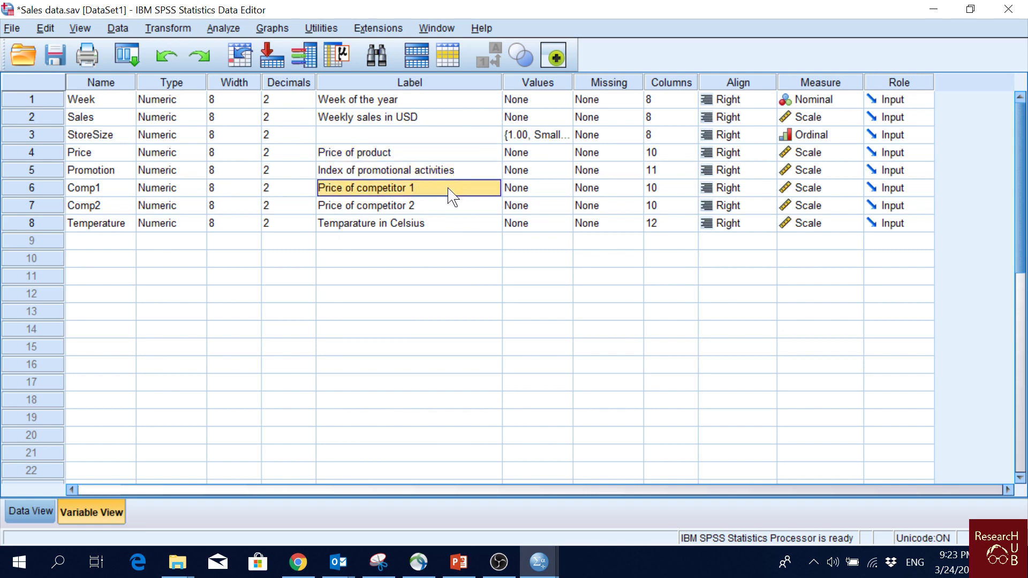
{"action": "left_click", "coordinate": [438, 205]}
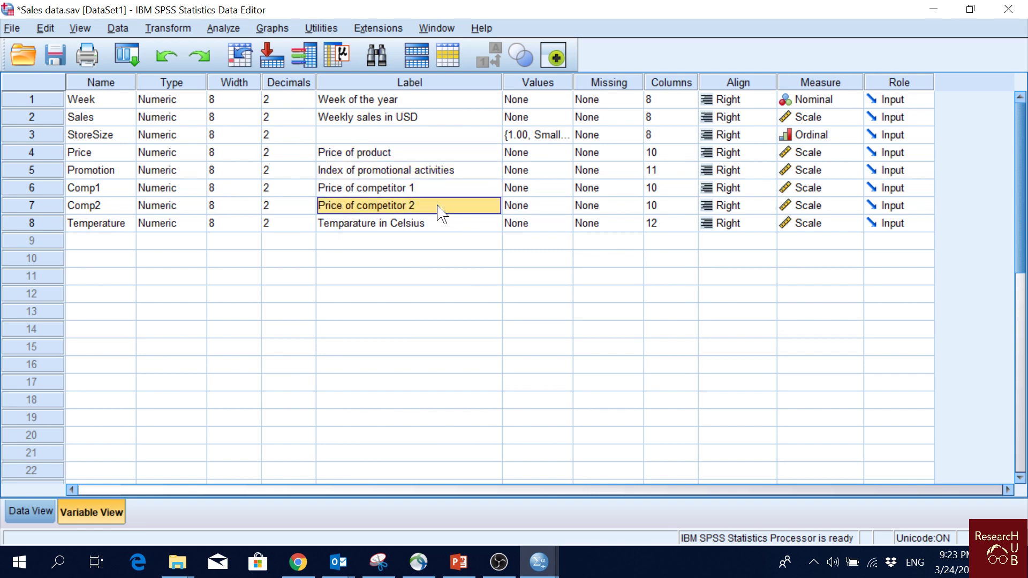
{"action": "left_click", "coordinate": [436, 224]}
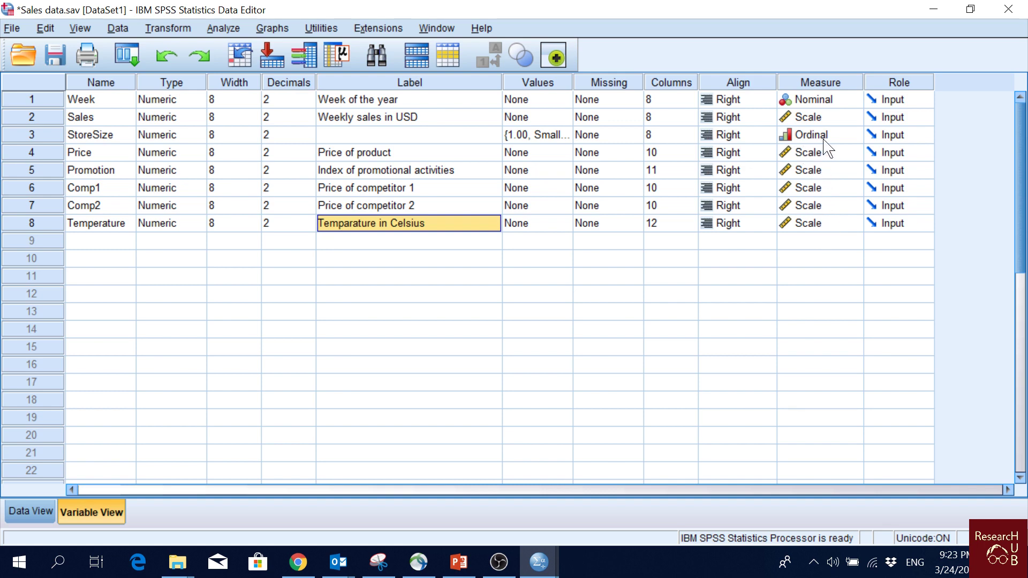
{"action": "left_click", "coordinate": [91, 119]}
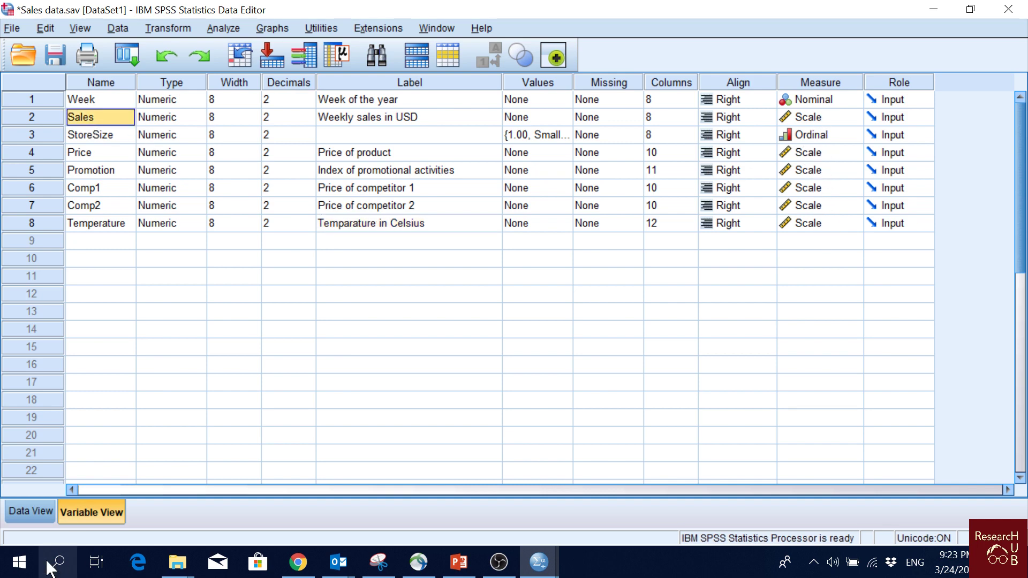
Return to Data View and open the Linear Regression dialog via Analyze > Regression > Linear.
{"action": "left_click", "coordinate": [30, 512]}
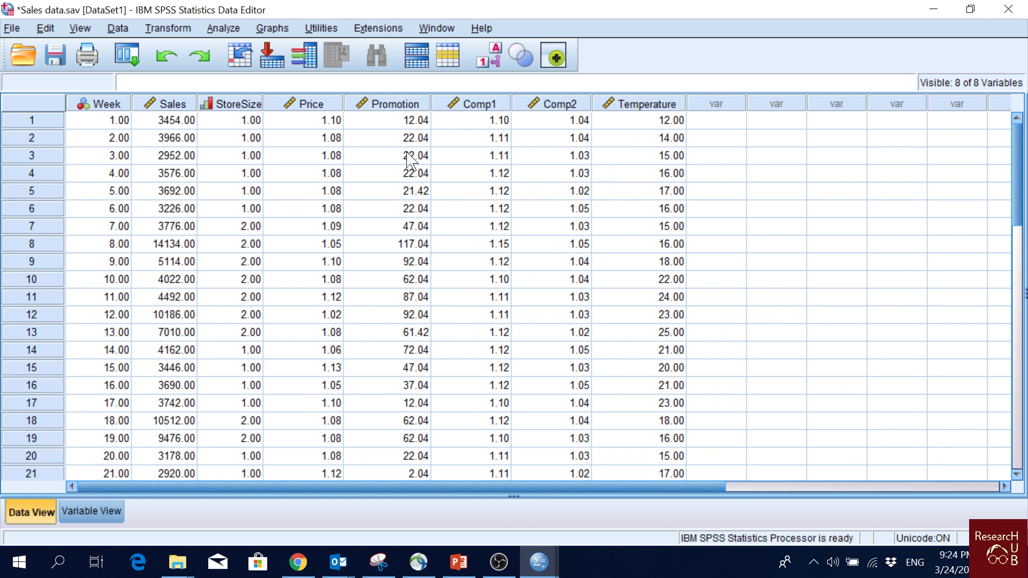
{"action": "left_click", "coordinate": [216, 29]}
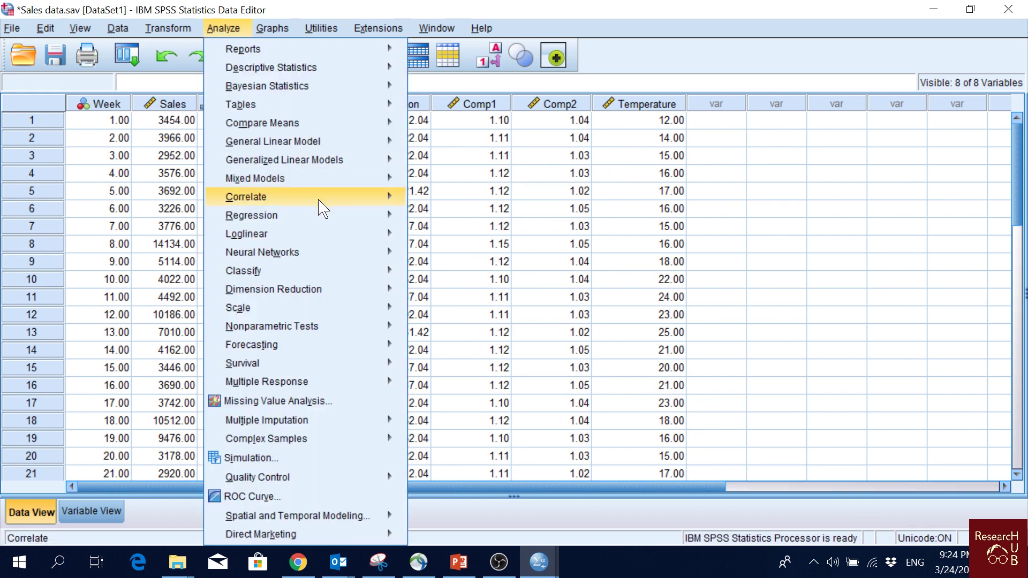
{"action": "mouse_move", "coordinate": [331, 219]}
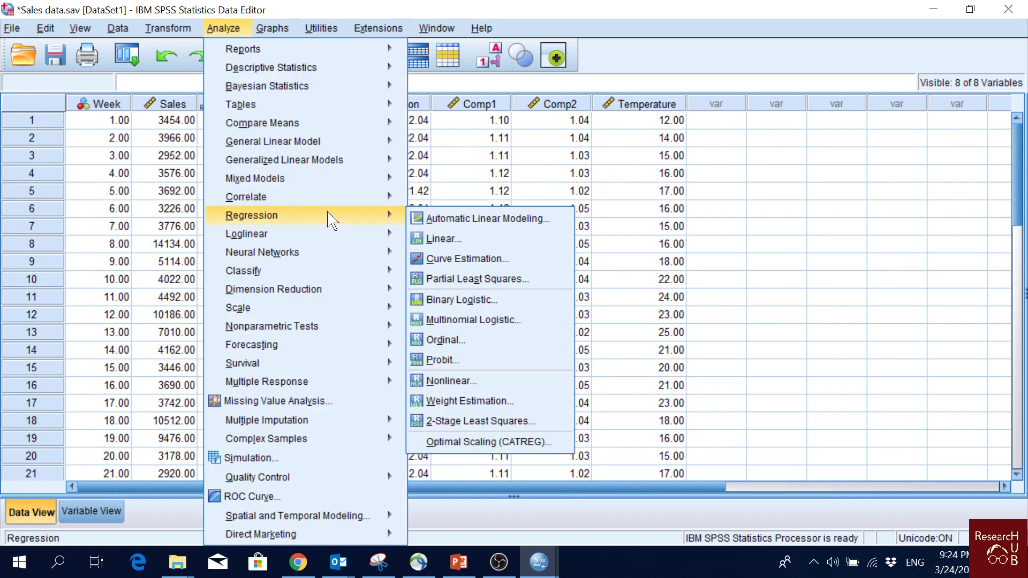
{"action": "left_click", "coordinate": [468, 244]}
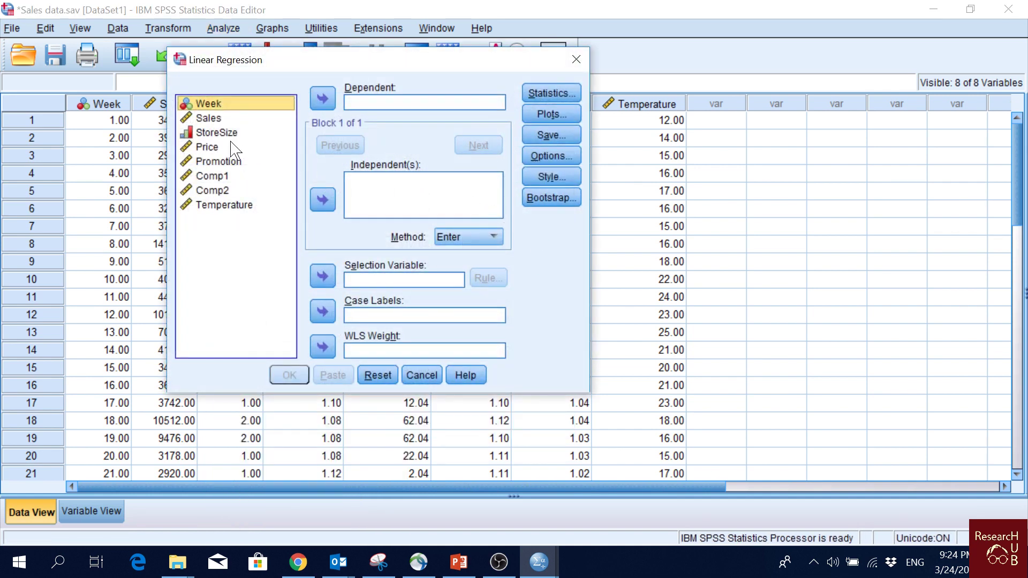
Make Sales the dependent variable and StoreSize through Temperature the six independent predictors.
{"action": "left_click", "coordinate": [215, 118]}
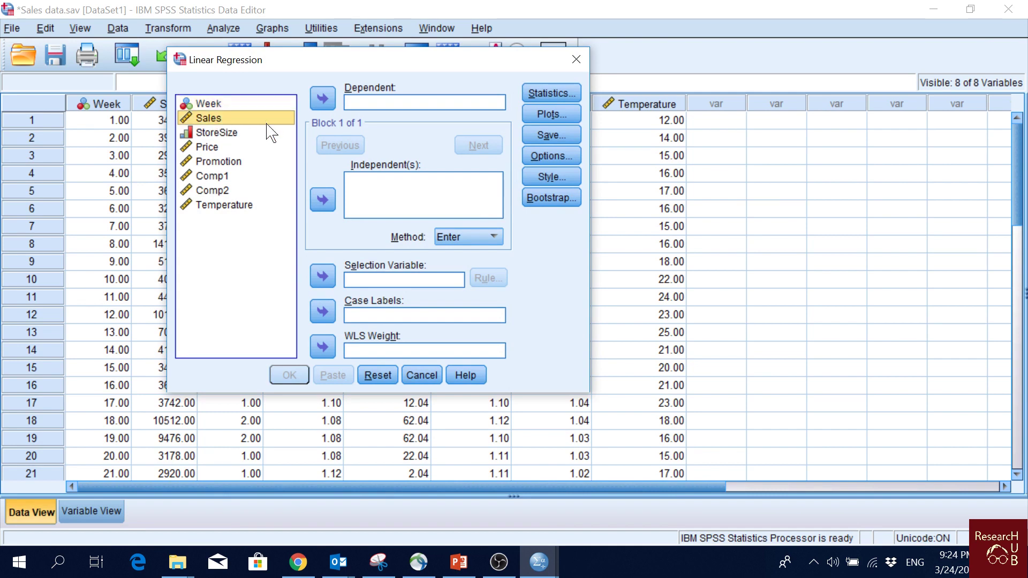
{"action": "left_click", "coordinate": [321, 100]}
{"action": "left_click", "coordinate": [220, 118]}
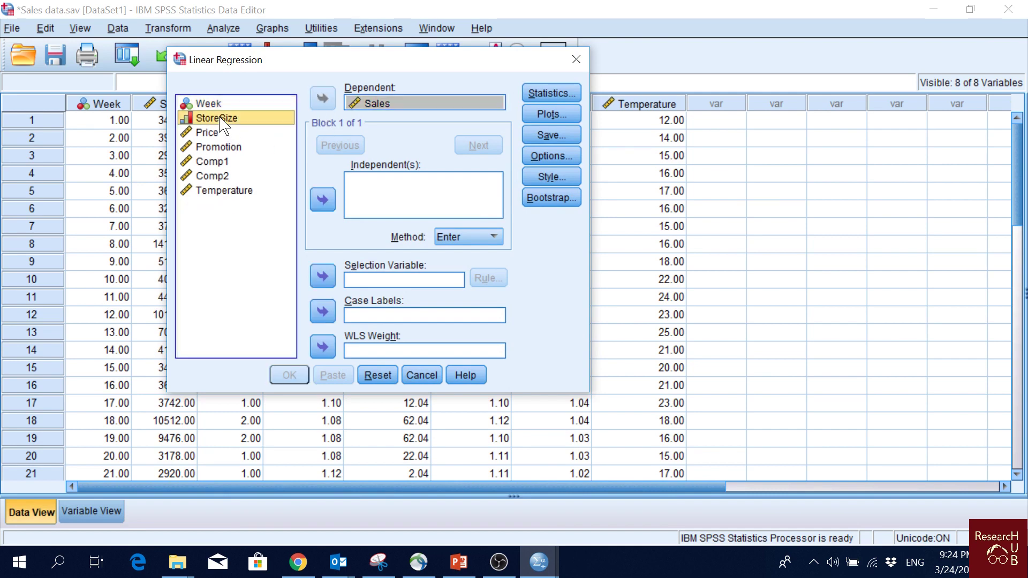
{"action": "left_click", "coordinate": [220, 191], "text": "ctrl"}
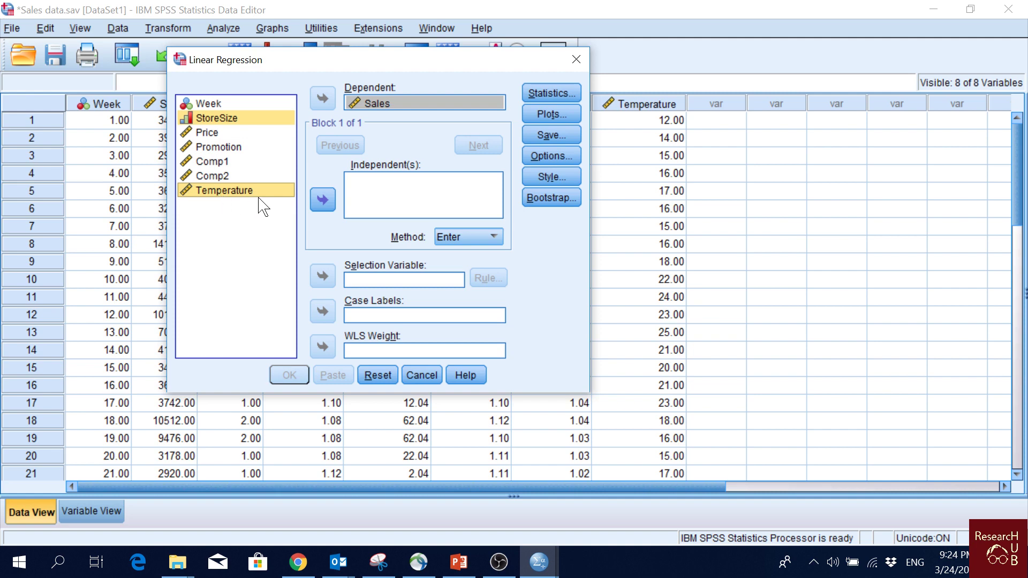
{"action": "left_click", "coordinate": [229, 121]}
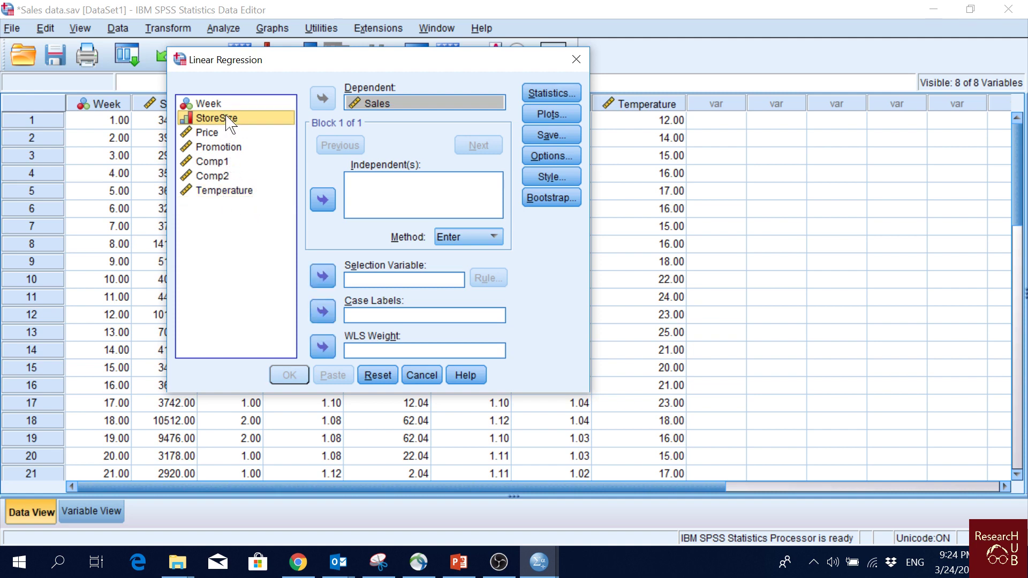
{"action": "left_click", "coordinate": [238, 191], "text": "shift"}
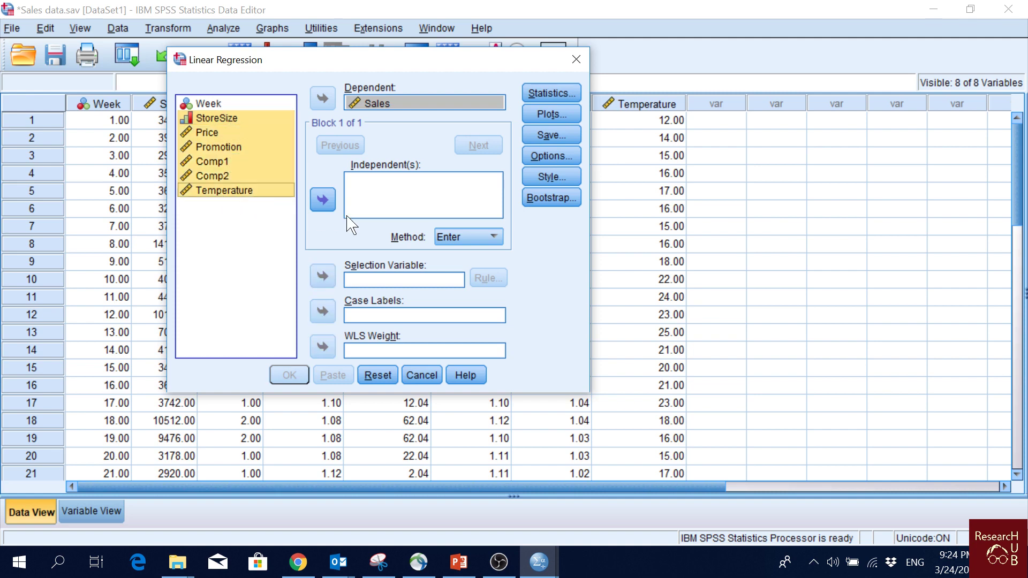
{"action": "left_click", "coordinate": [324, 203]}
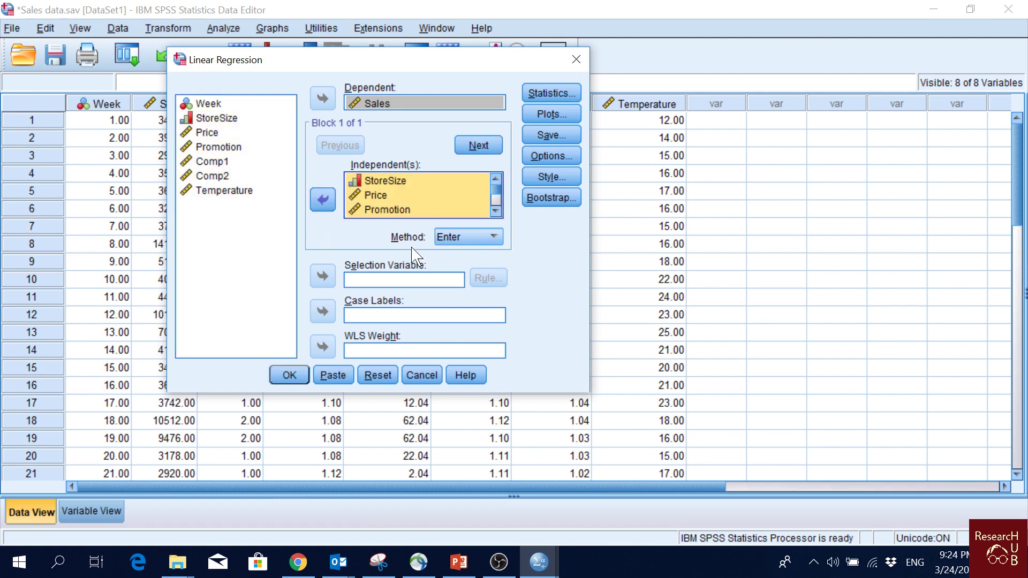
Keep the Enter method and run the regression.
{"action": "left_click", "coordinate": [491, 237]}
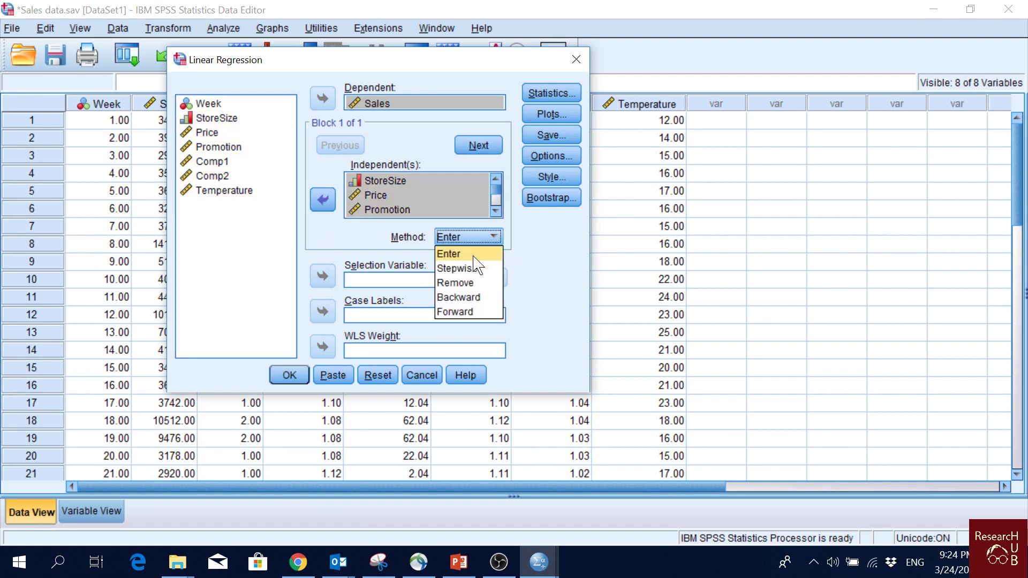
{"action": "left_click", "coordinate": [473, 256]}
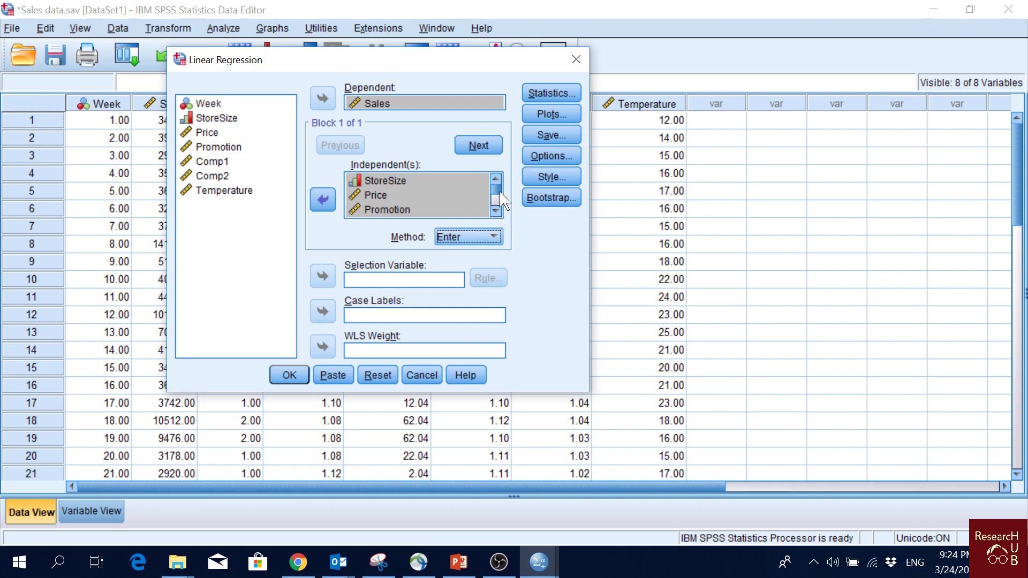
{"action": "scroll", "coordinate": [498, 195], "scroll_direction": "down", "scroll_amount": 3}
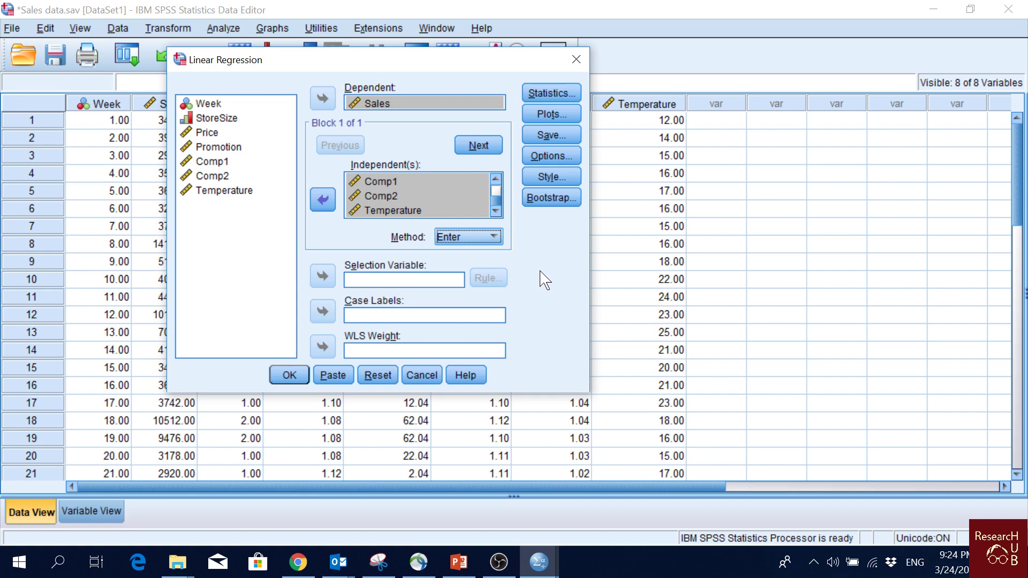
{"action": "left_click", "coordinate": [294, 376]}
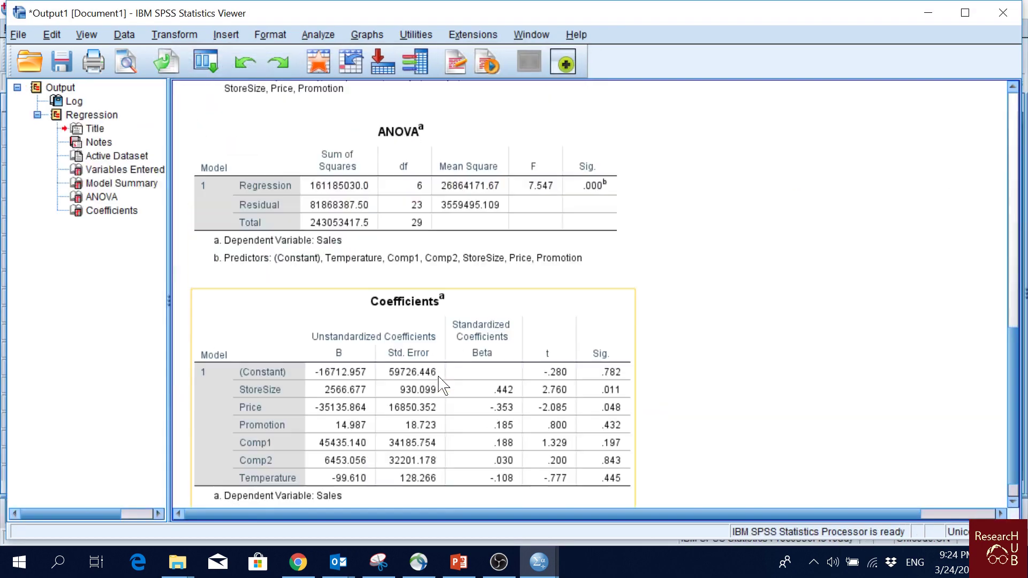
{"action": "scroll", "coordinate": [721, 323], "scroll_direction": "up", "scroll_amount": 10}
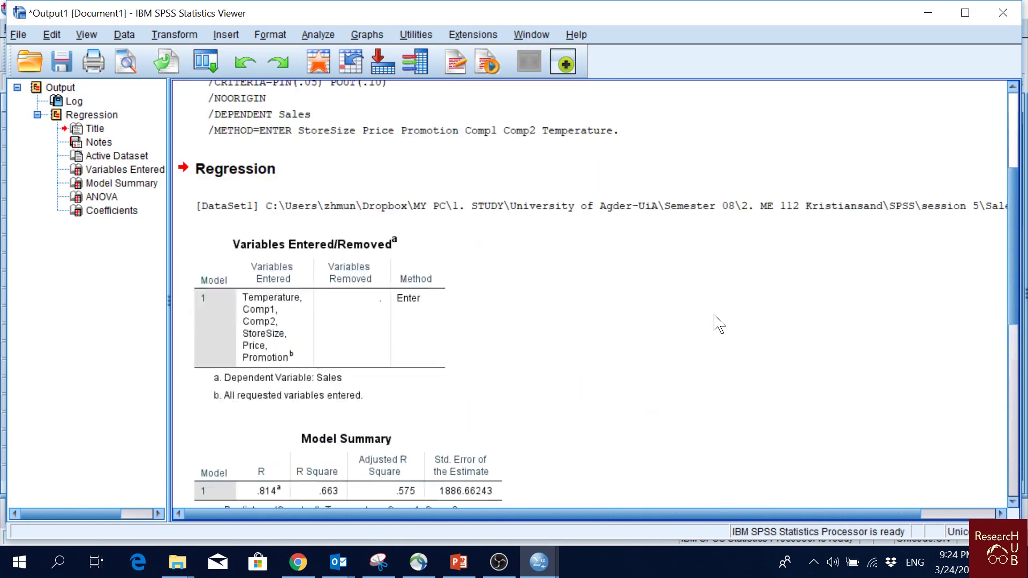
{"action": "left_click", "coordinate": [417, 252]}
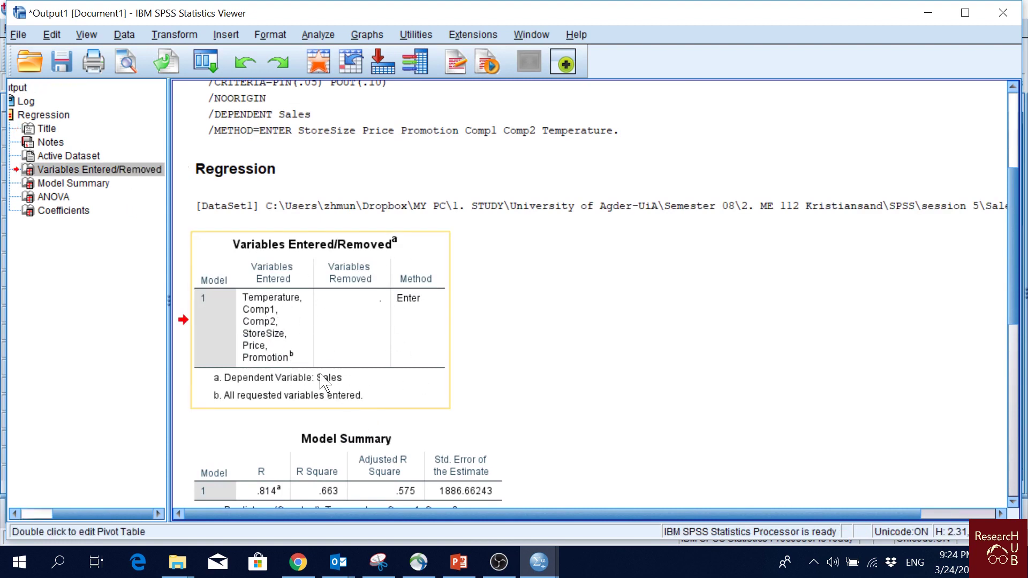
{"action": "scroll", "coordinate": [426, 341], "scroll_direction": "down", "scroll_amount": 2}
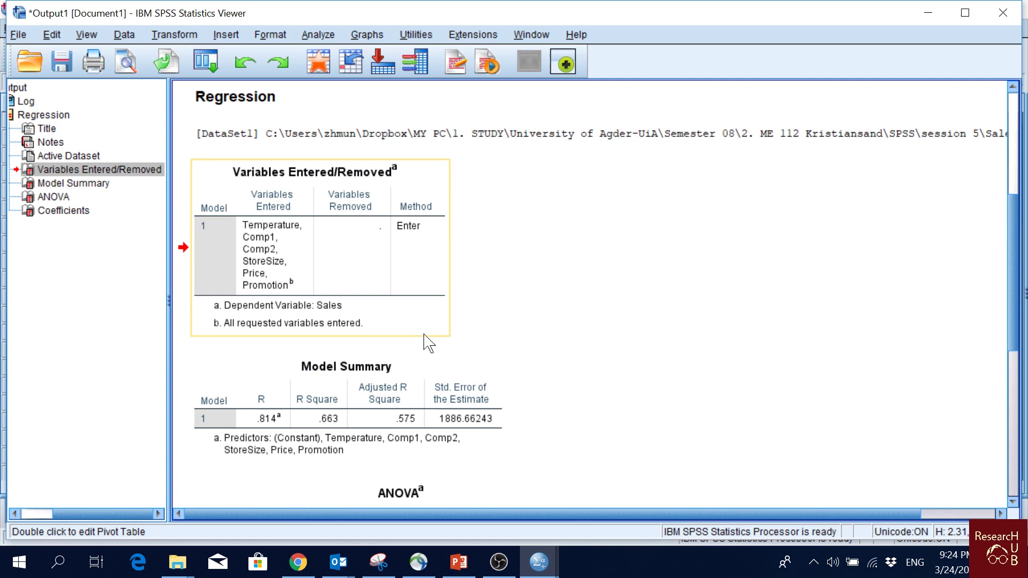
{"action": "left_click", "coordinate": [463, 374]}
{"action": "scroll", "coordinate": [600, 386], "scroll_direction": "down", "scroll_amount": 2}
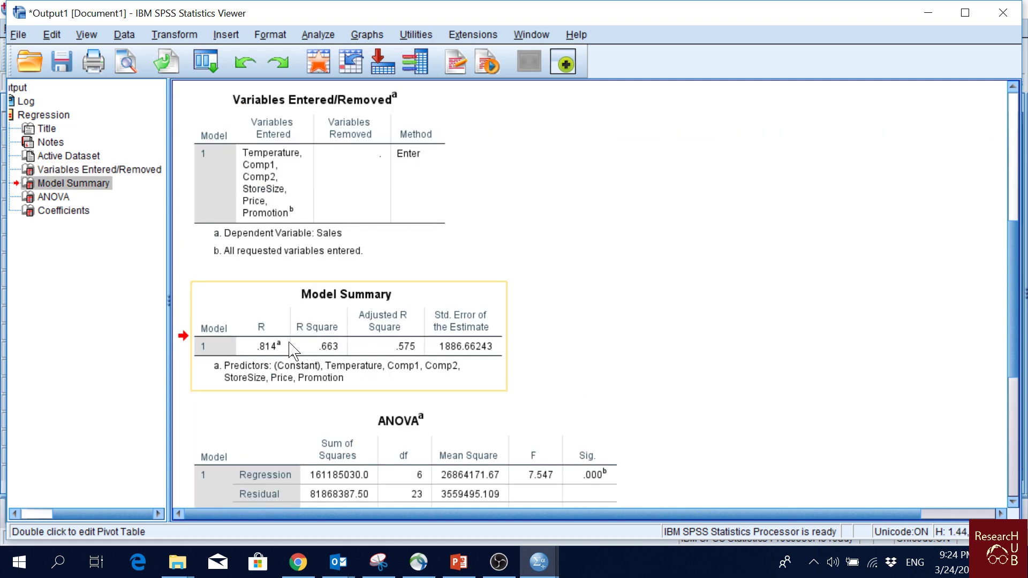
{"action": "scroll", "coordinate": [374, 307], "scroll_direction": "down", "scroll_amount": 1}
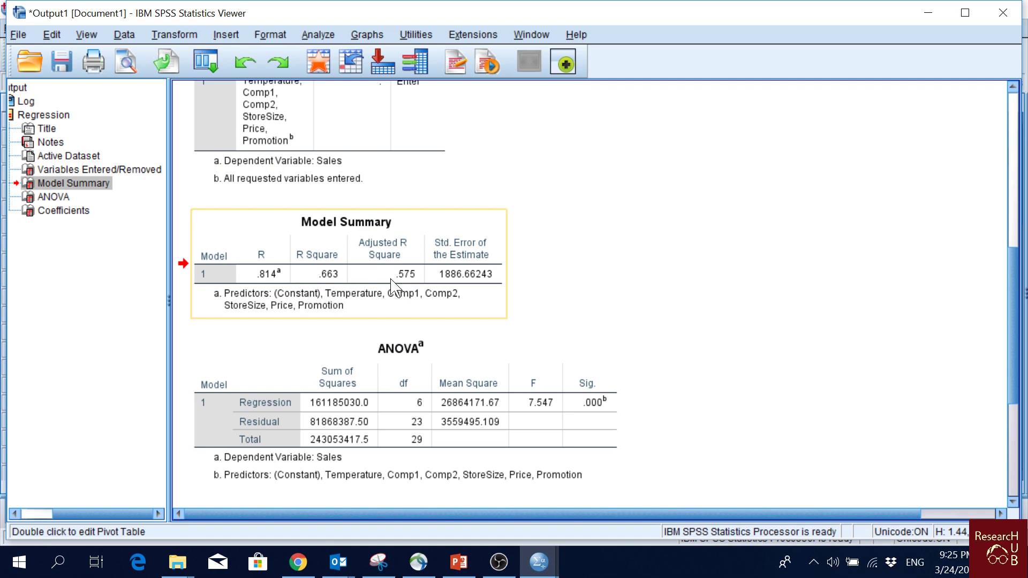
{"action": "scroll", "coordinate": [735, 310], "scroll_direction": "down", "scroll_amount": 3}
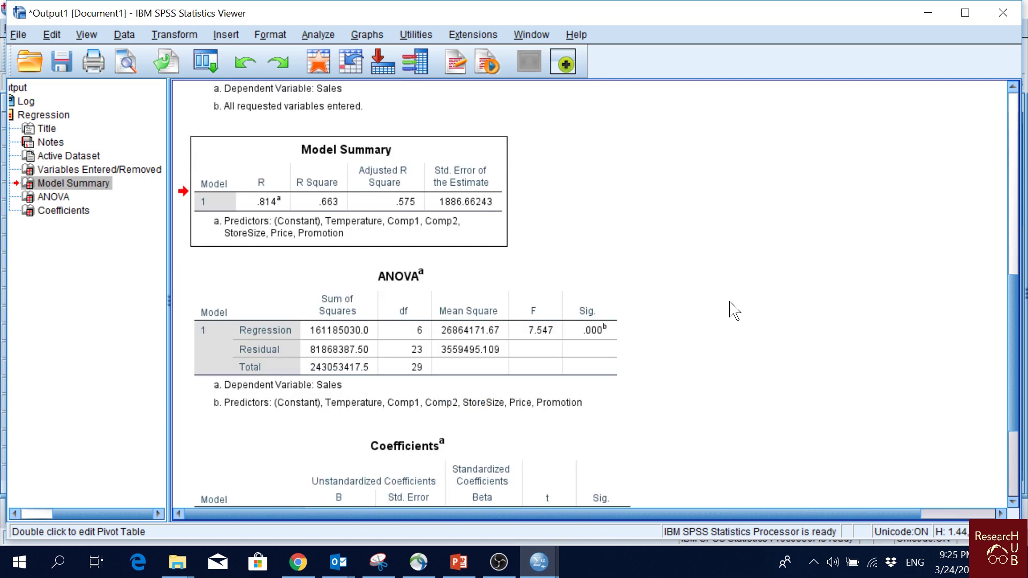
{"action": "left_click", "coordinate": [568, 278]}
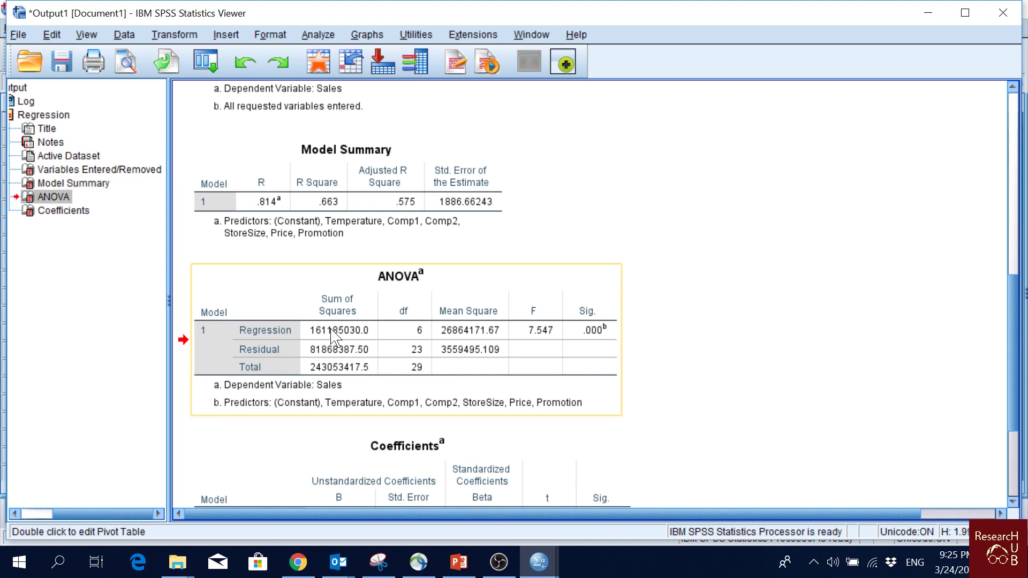
{"action": "scroll", "coordinate": [528, 328], "scroll_direction": "down", "scroll_amount": 6}
{"action": "scroll", "coordinate": [524, 324], "scroll_direction": "up", "scroll_amount": 3}
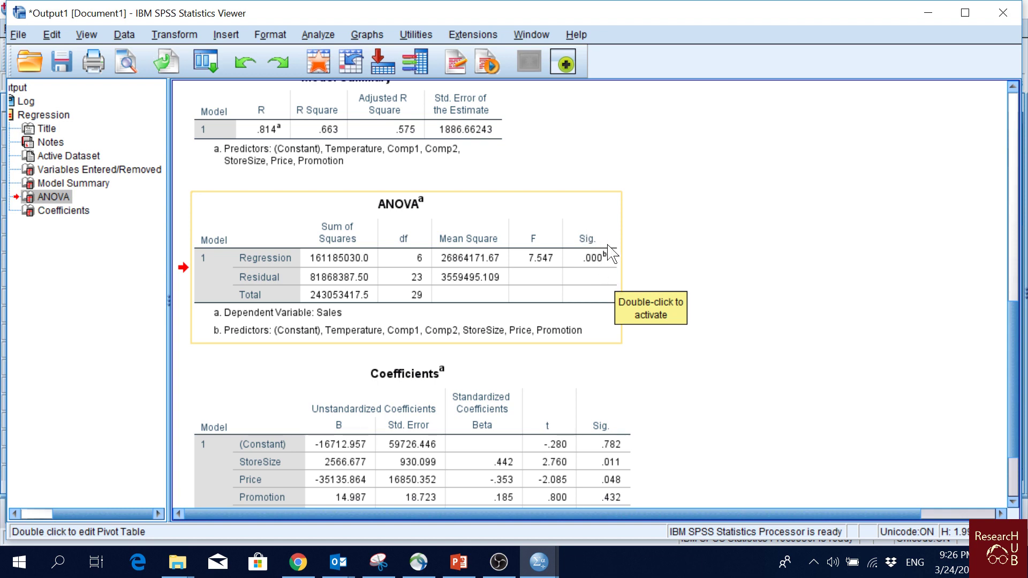
{"action": "scroll", "coordinate": [602, 274], "scroll_direction": "down", "scroll_amount": 3}
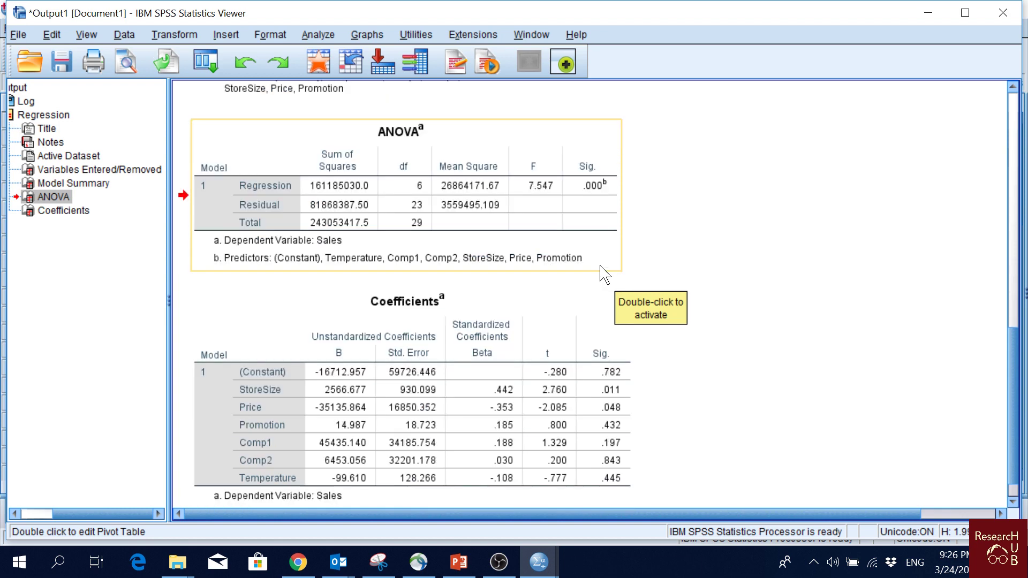
{"action": "scroll", "coordinate": [778, 292], "scroll_direction": "down", "scroll_amount": 1}
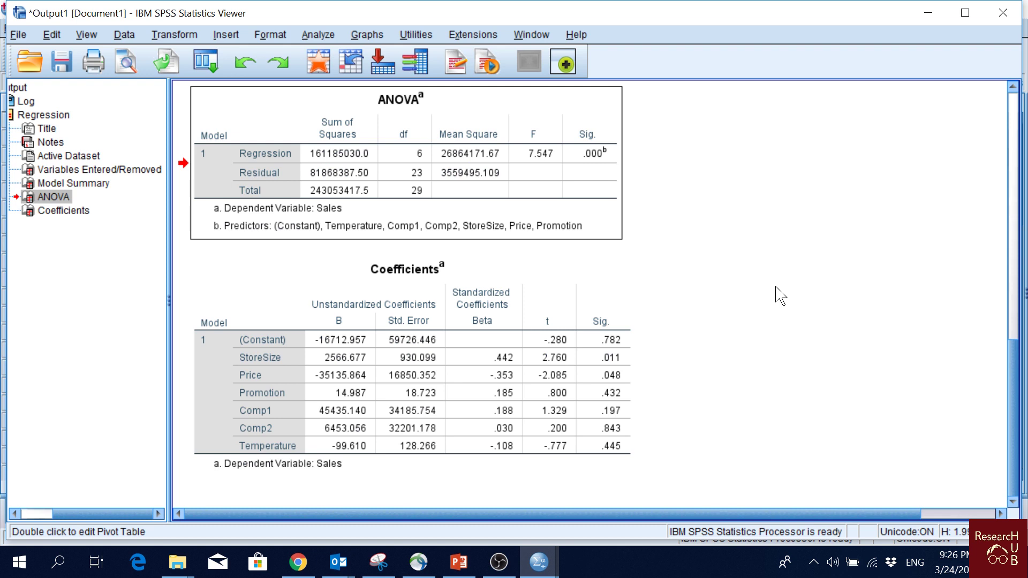
{"action": "left_click", "coordinate": [602, 299]}
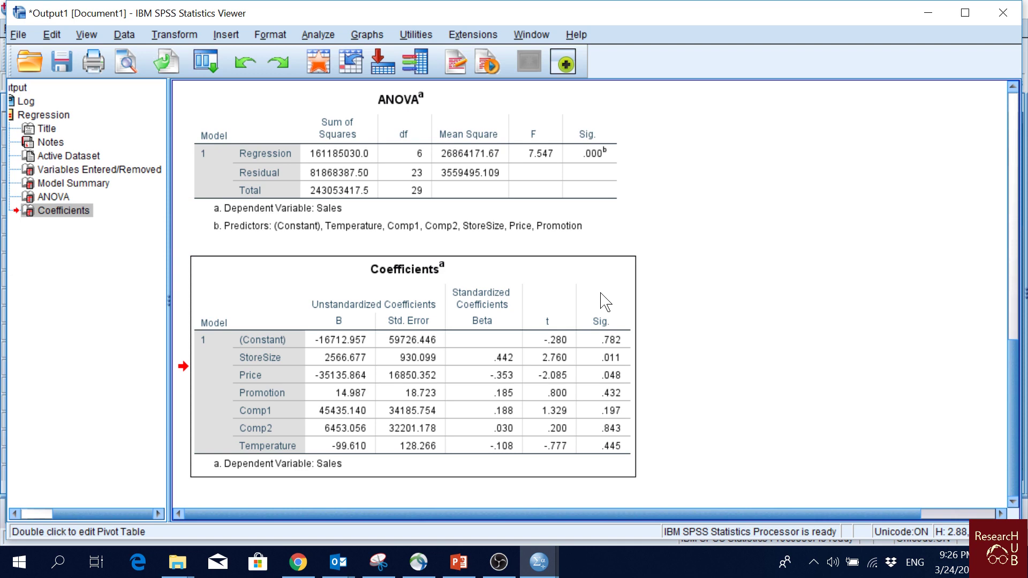
{"action": "double_click", "coordinate": [597, 281]}
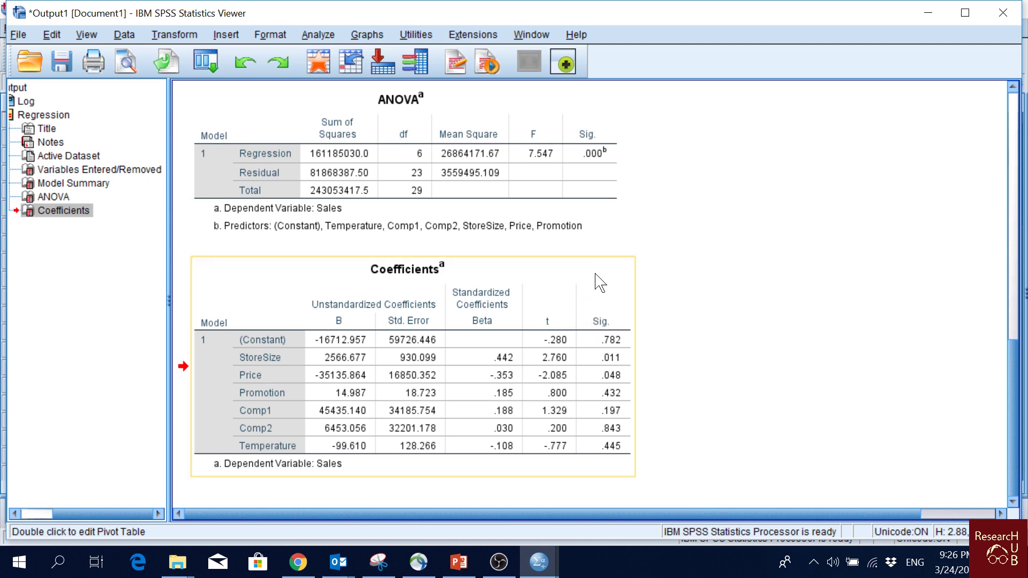